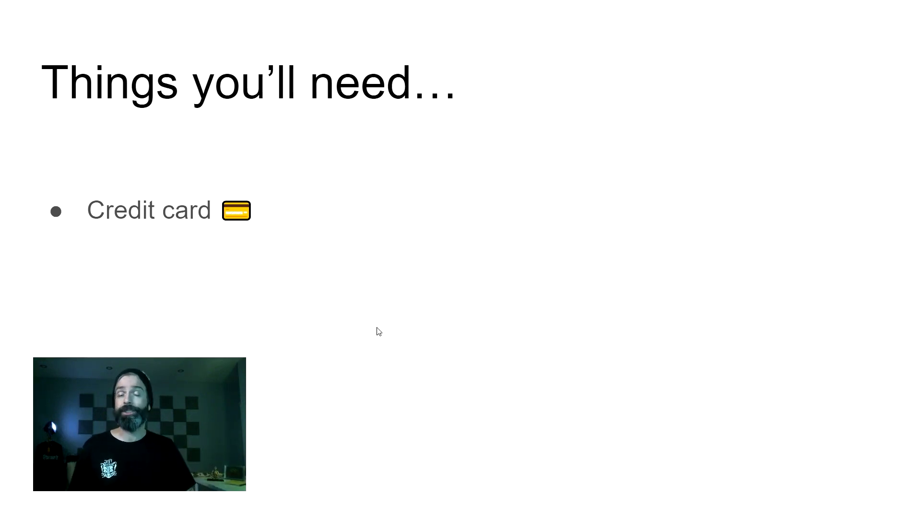
pyautogui.click(398, 332)
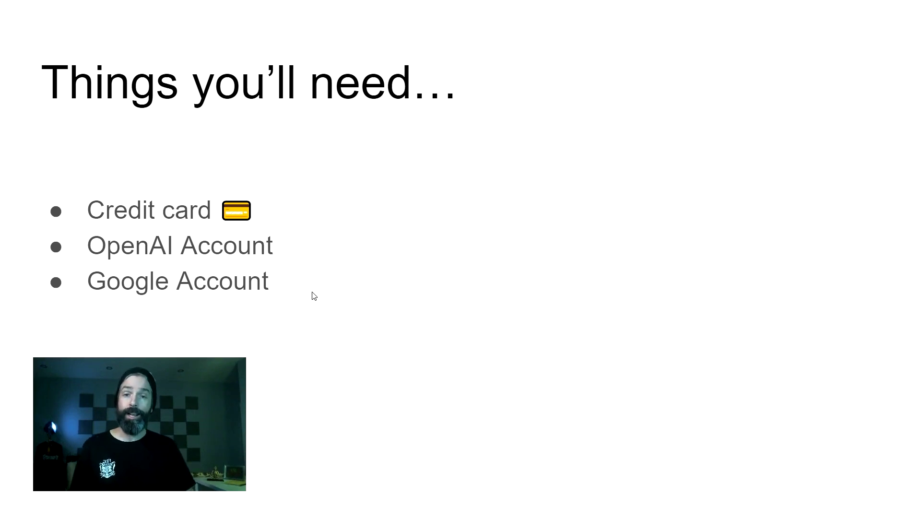
pyautogui.press('Right')
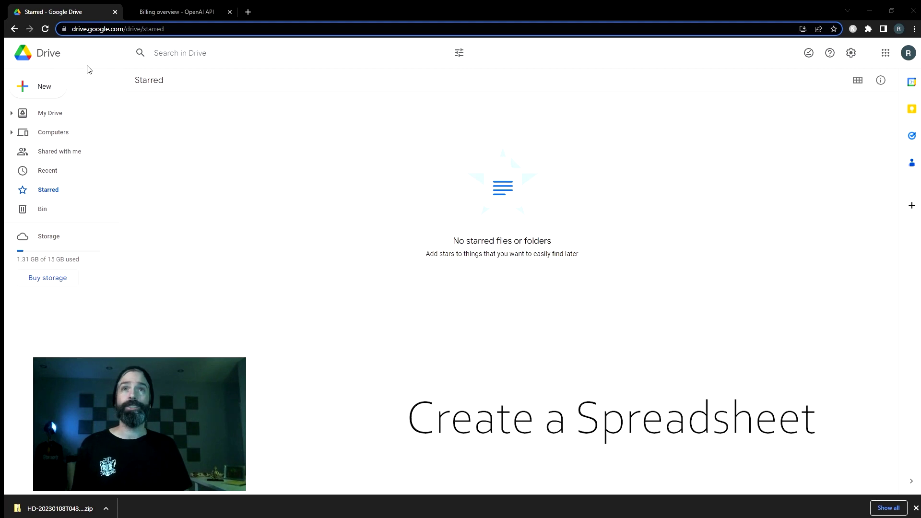
# Create a new Google Sheets spreadsheet from Drive and name it "Connecting to OpenAI"
pyautogui.click(43, 88)
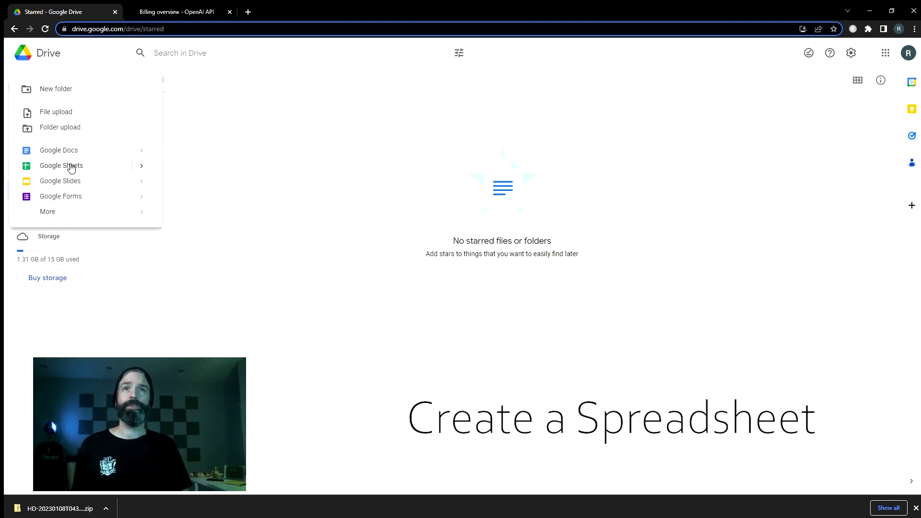
pyautogui.click(70, 165)
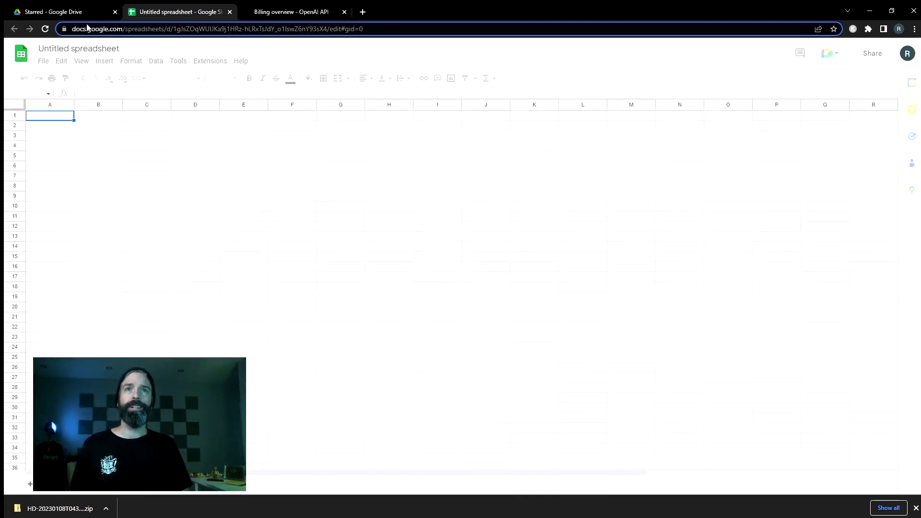
pyautogui.click(88, 50)
pyautogui.write('Connecting to Open')
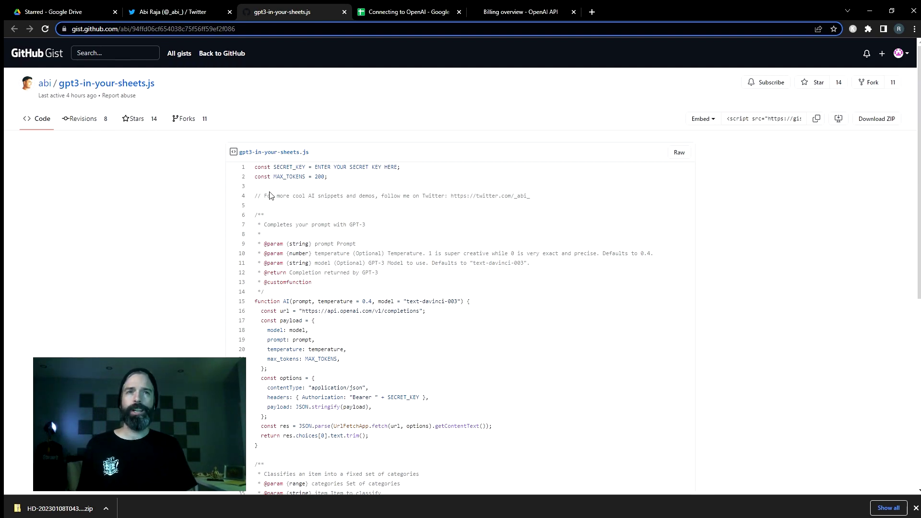
# Copy the gpt3-in-your-sheets.js code from the GitHub gist and open the Apps Script editor of the Connecting to OpenAI spreadsheet
pyautogui.moveTo(254, 167); pyautogui.dragTo(510, 254)
pyautogui.click(402, 12)
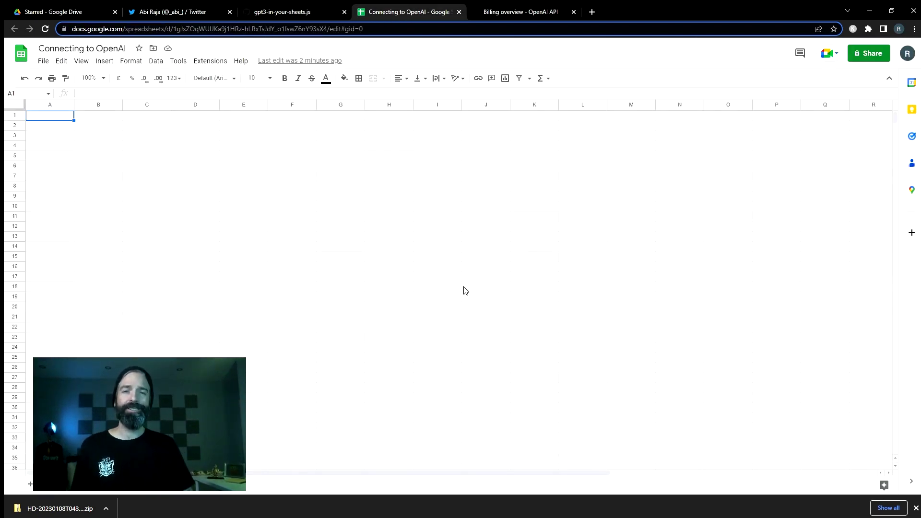
pyautogui.click(195, 62)
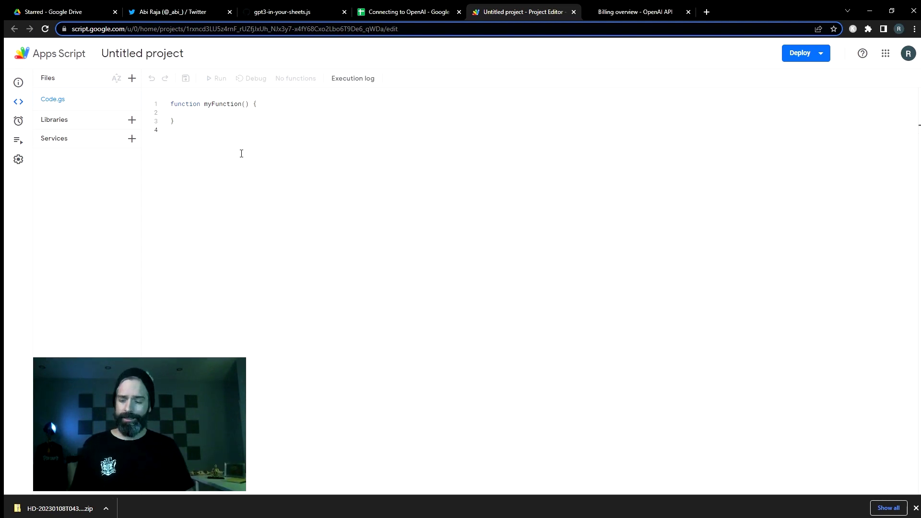
# Replace the default myFunction code in Code.gs with the copied gist script
pyautogui.hotkey('ctrl', 'a')
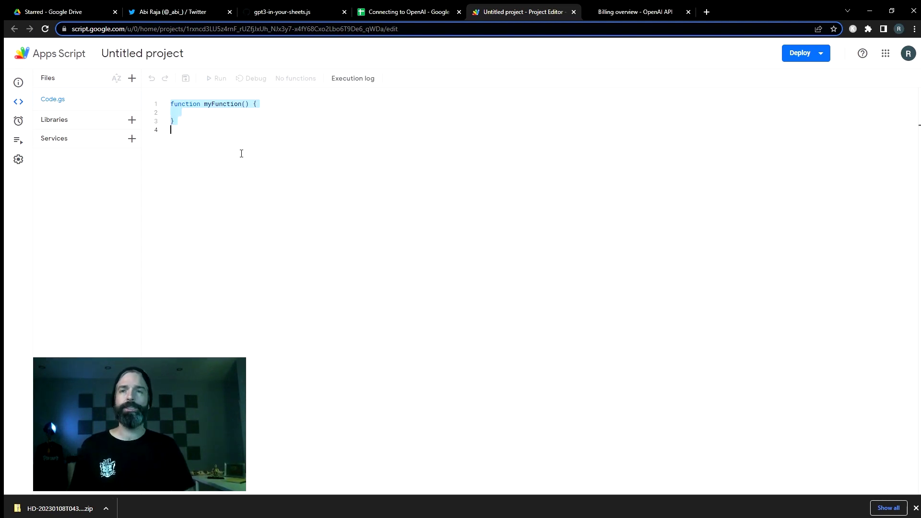
pyautogui.press('BackSpace')
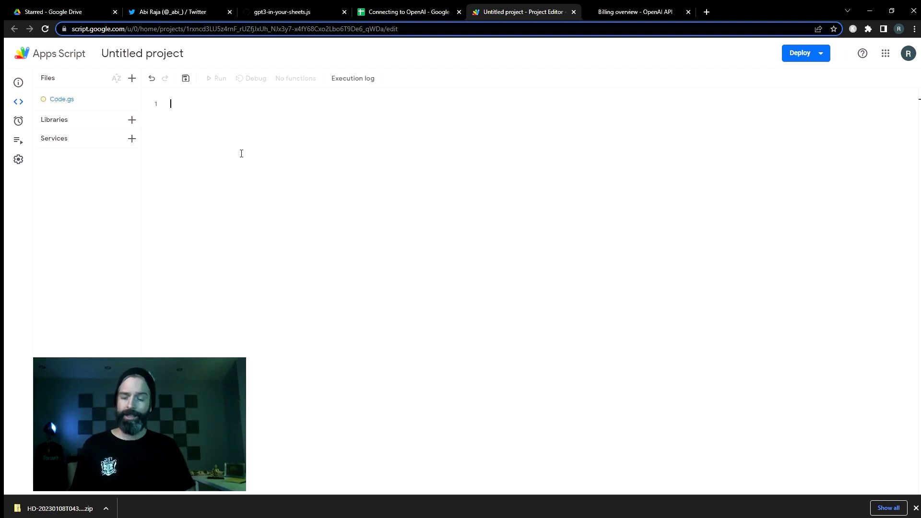
pyautogui.hotkey('ctrl', 'v')
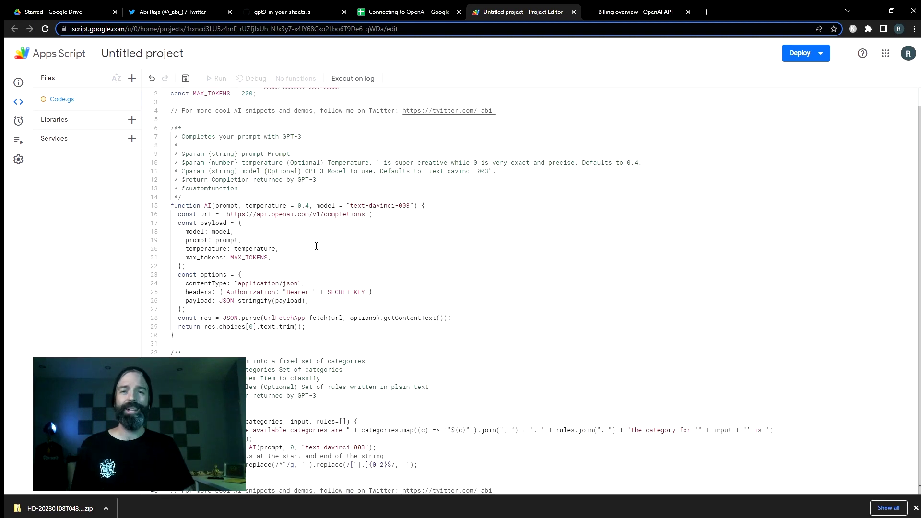
# Check the script author's Twitter profile and rename the Apps Script project as OpenAI_Connect
pyautogui.click(163, 10)
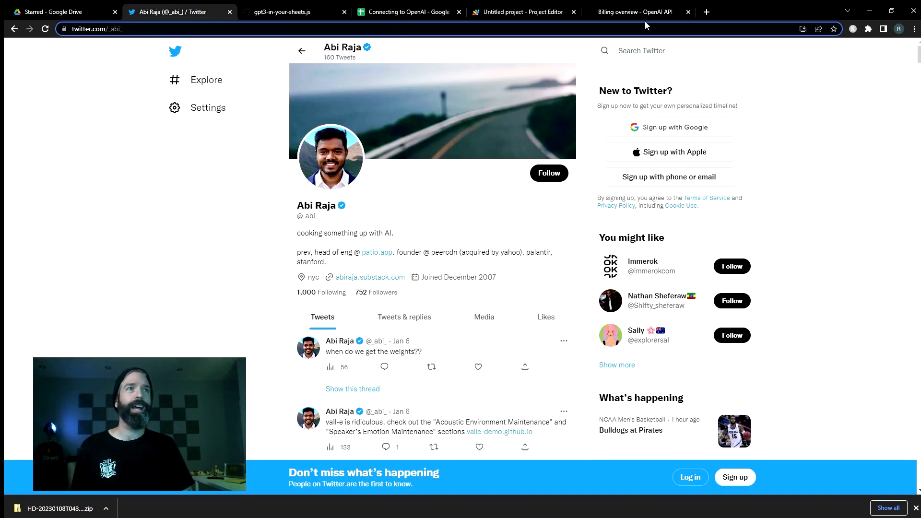
pyautogui.click(486, 11)
pyautogui.click(162, 55)
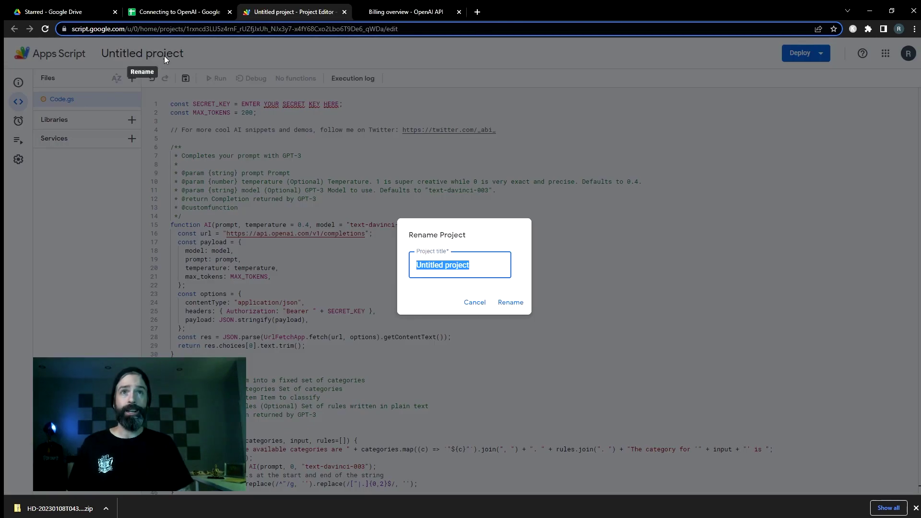
pyautogui.write('OpenAI_Connect')
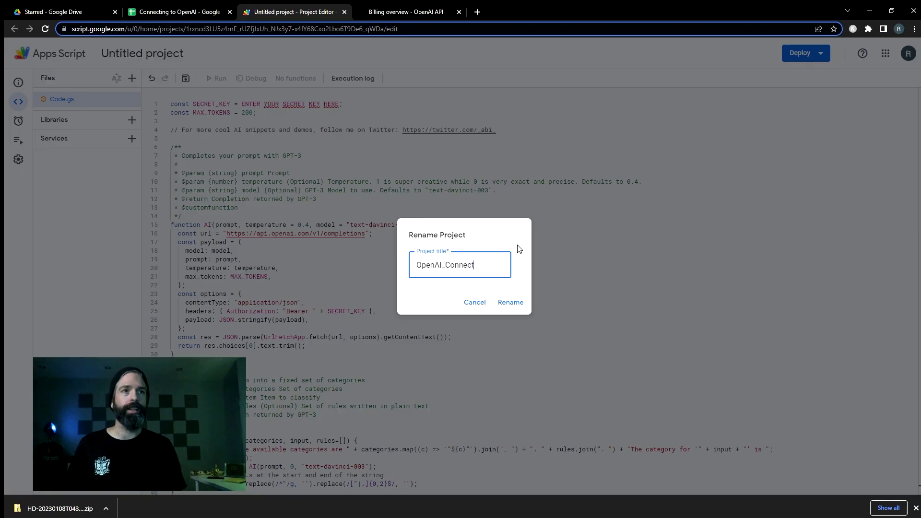
pyautogui.press('Return')
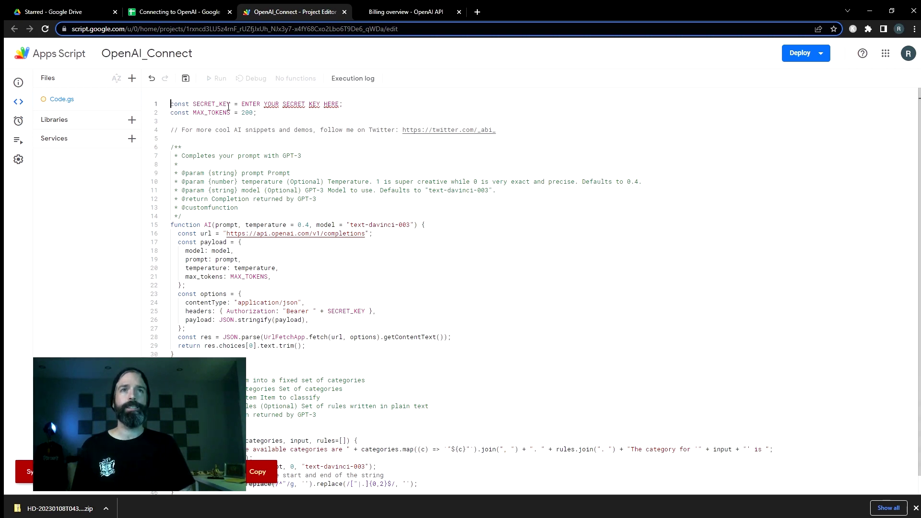
# Generate a new secret key on the OpenAI account's API keys page and copy it
pyautogui.moveTo(230, 104); pyautogui.dragTo(338, 105)
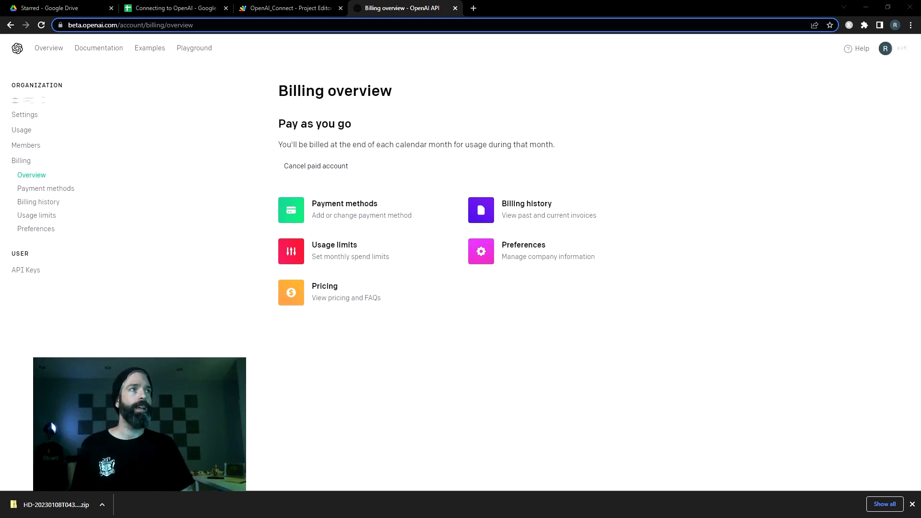
pyautogui.click(904, 50)
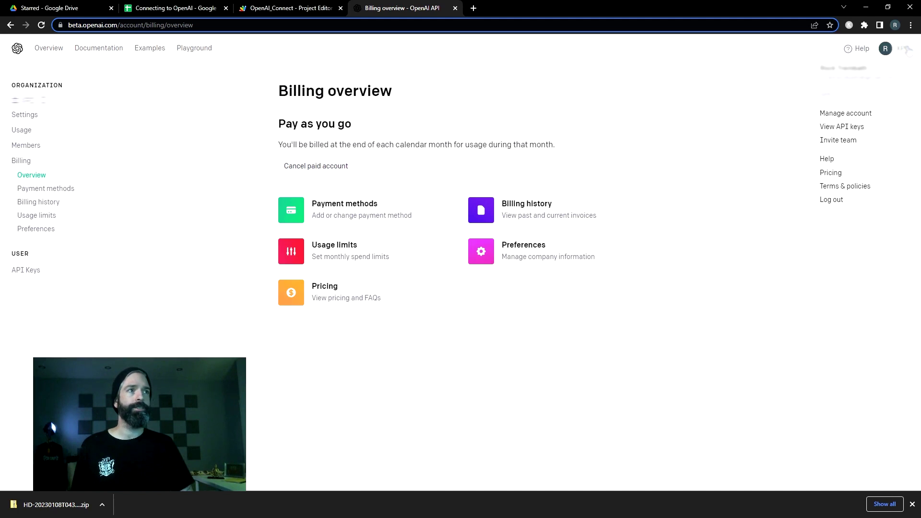
pyautogui.click(849, 127)
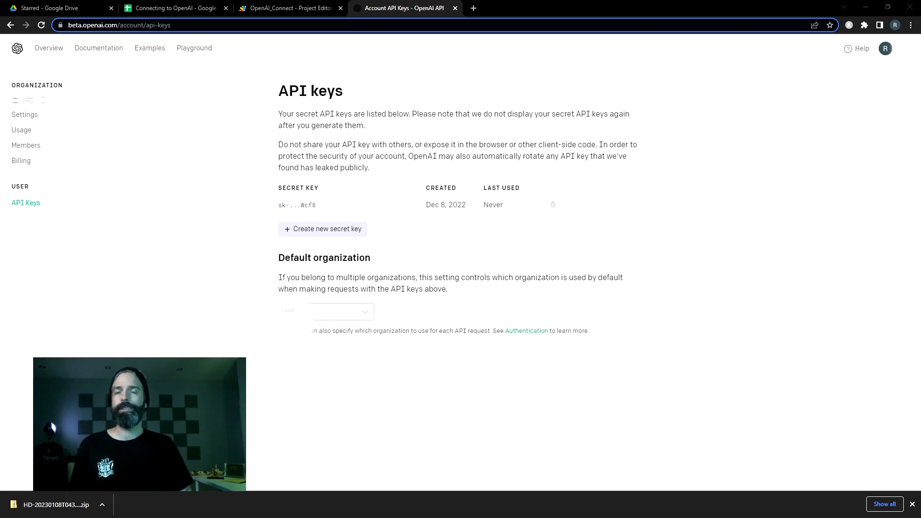
pyautogui.click(323, 228)
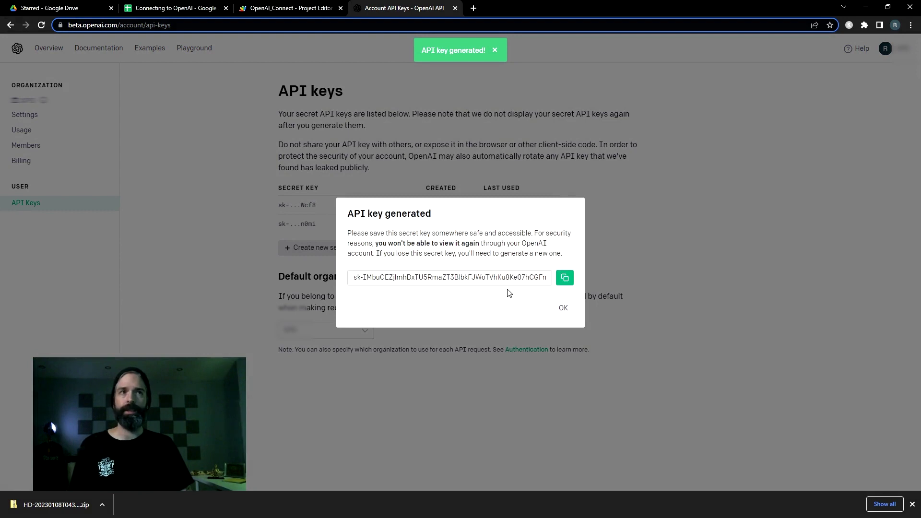
pyautogui.click(564, 279)
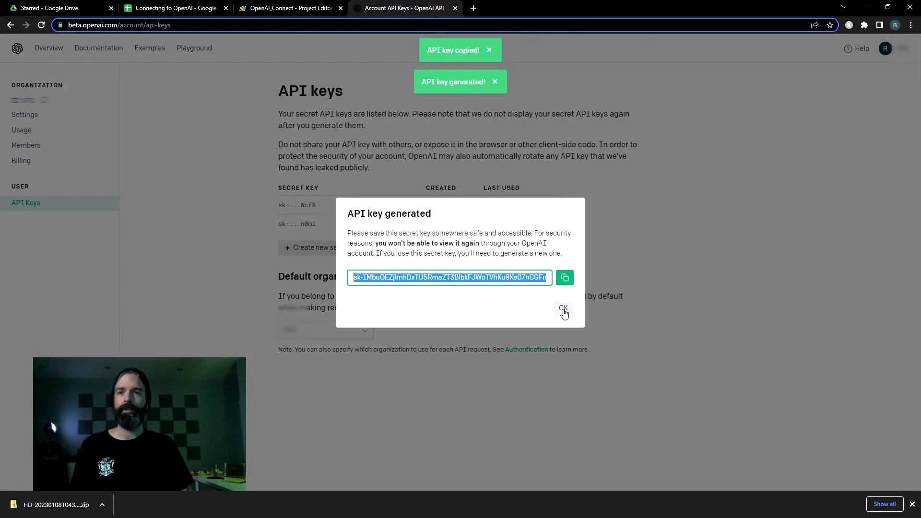
pyautogui.click(563, 309)
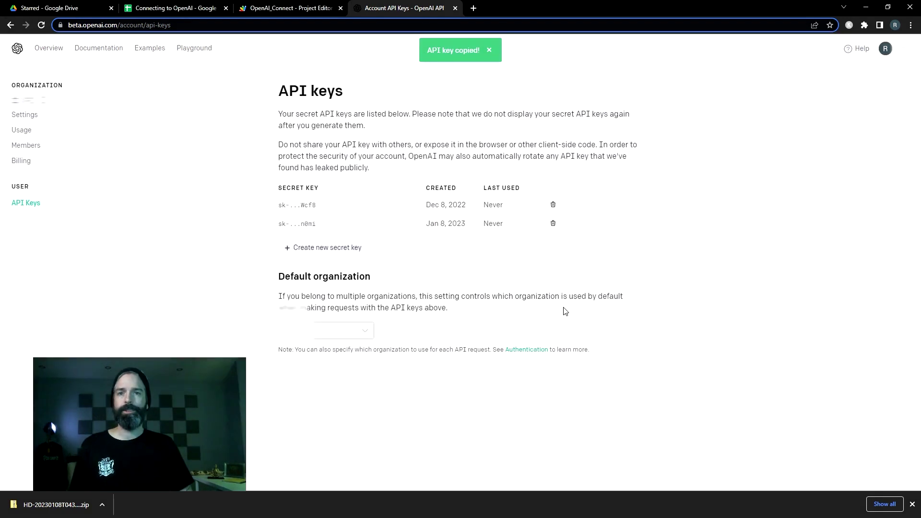
# Replace the SECRET_KEY placeholder in the OpenAI_Connect script with the copied API key in double quotation marks and save the project
pyautogui.click(204, 8)
pyautogui.click(273, 9)
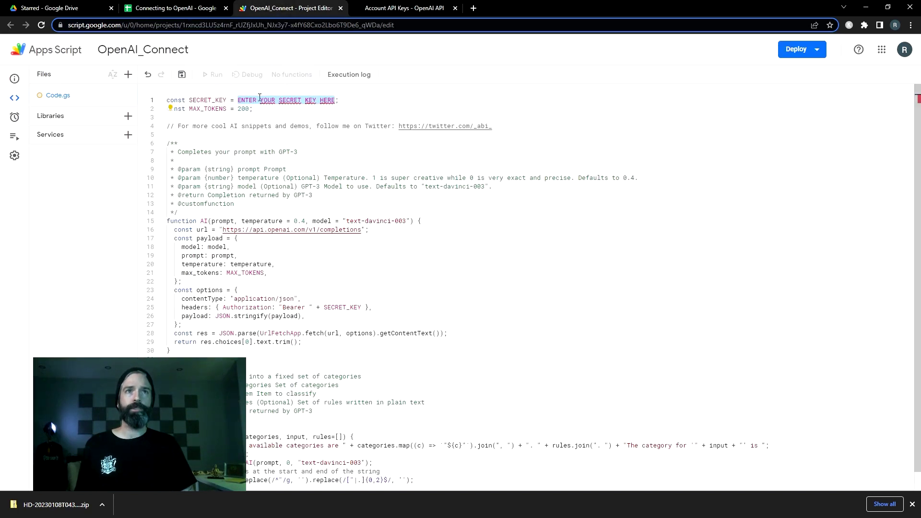
pyautogui.moveTo(237, 101); pyautogui.dragTo(336, 101)
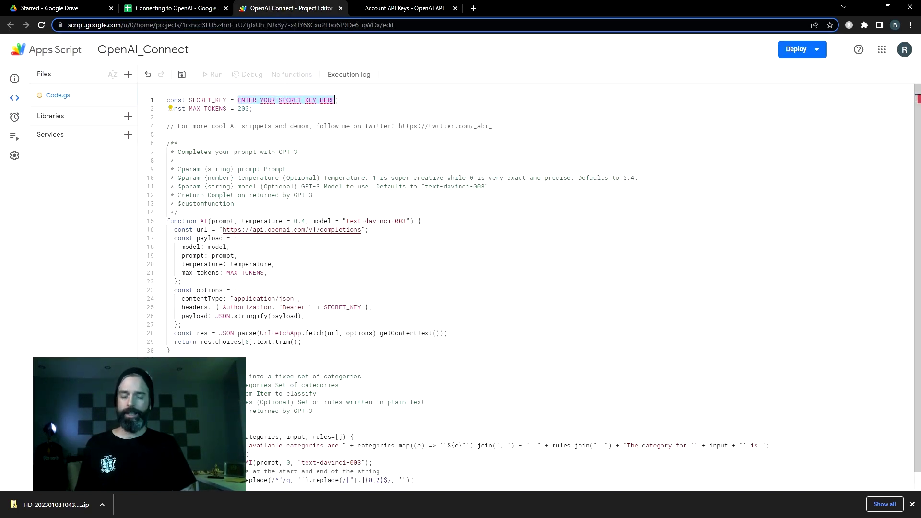
pyautogui.hotkey('ctrl', 'v')
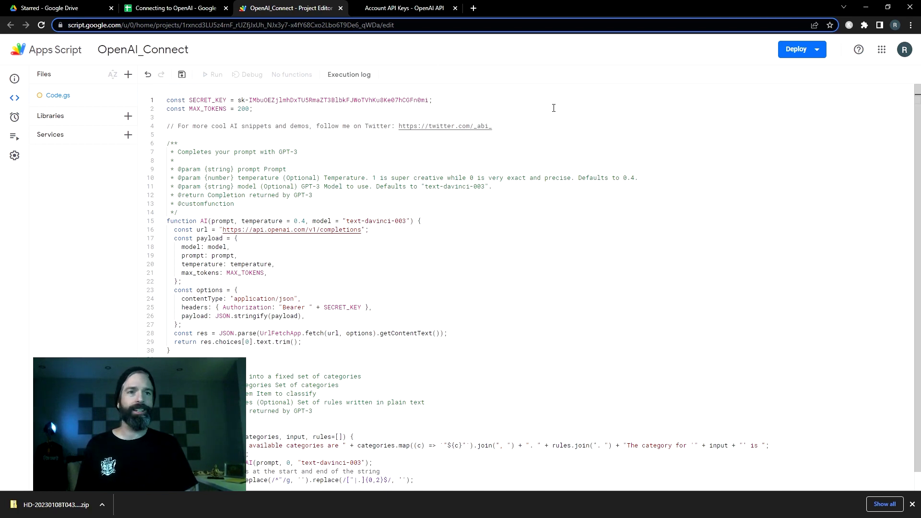
pyautogui.click(238, 99)
pyautogui.write('"')
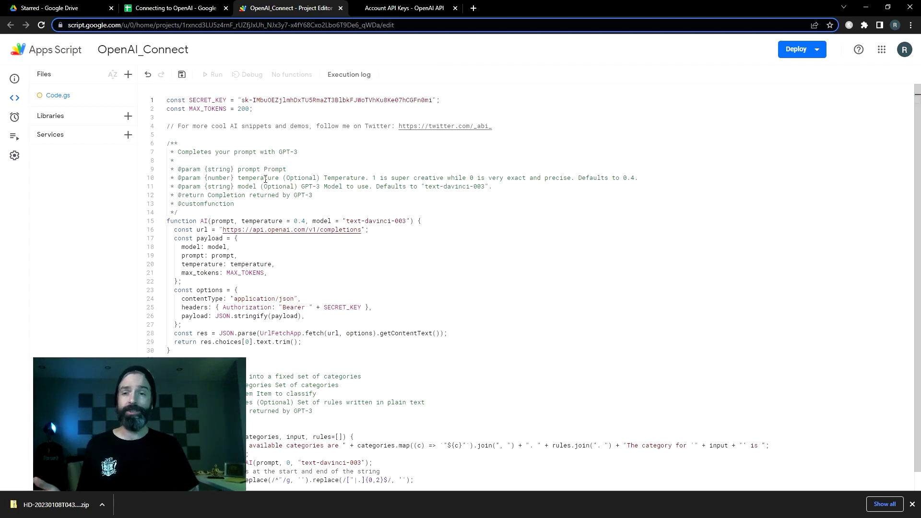
pyautogui.click(180, 75)
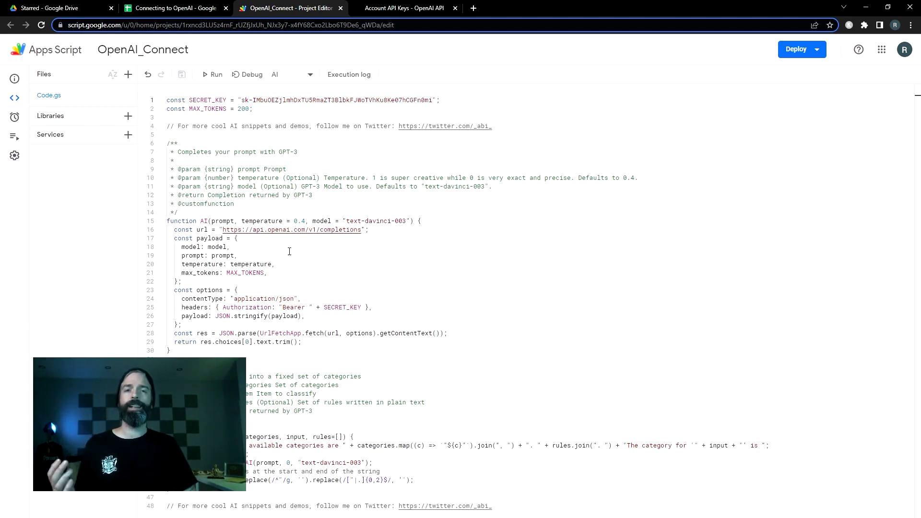
# Examine the AI function's prompt, temperature and model parameters in the script
pyautogui.click(285, 206)
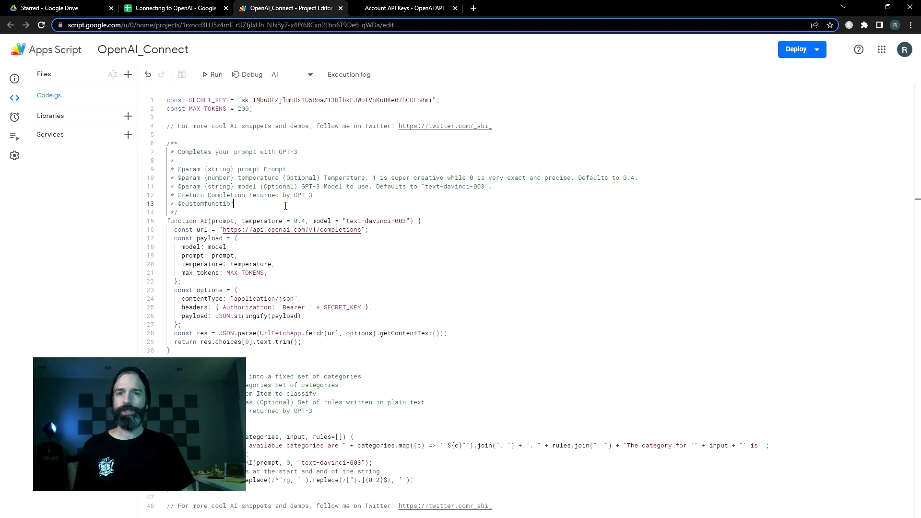
pyautogui.click(201, 220)
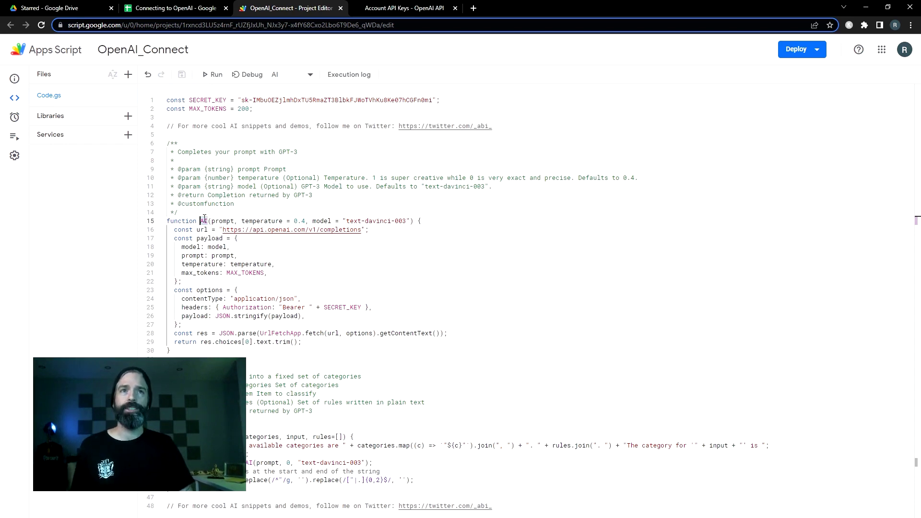
pyautogui.click(222, 221)
pyautogui.click(245, 221)
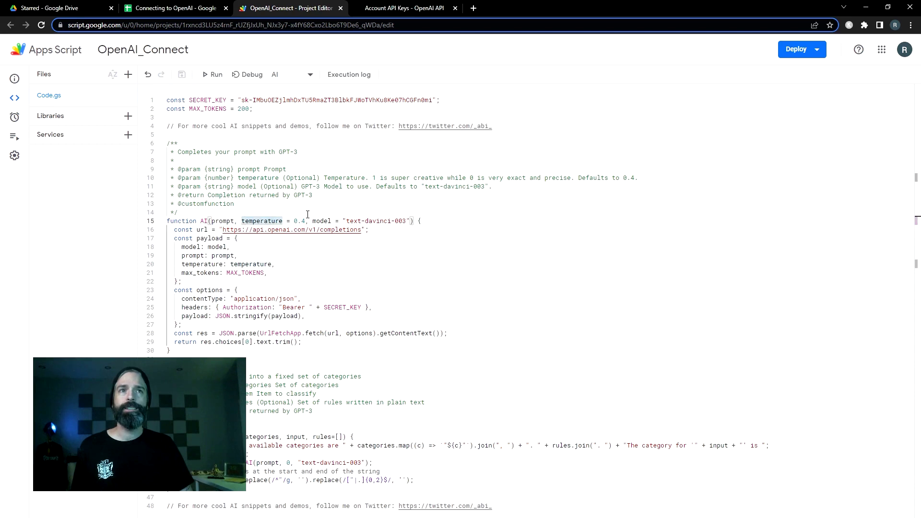
pyautogui.click(359, 221)
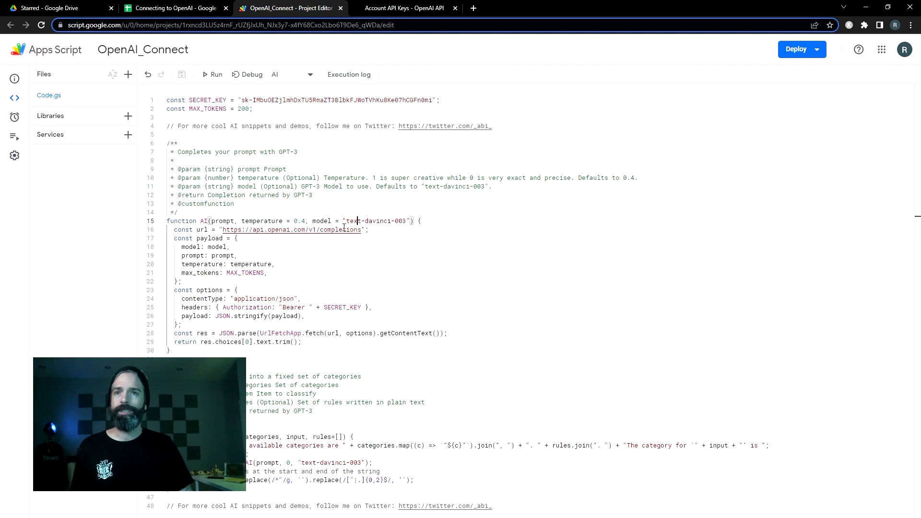
pyautogui.moveTo(346, 224); pyautogui.dragTo(407, 221)
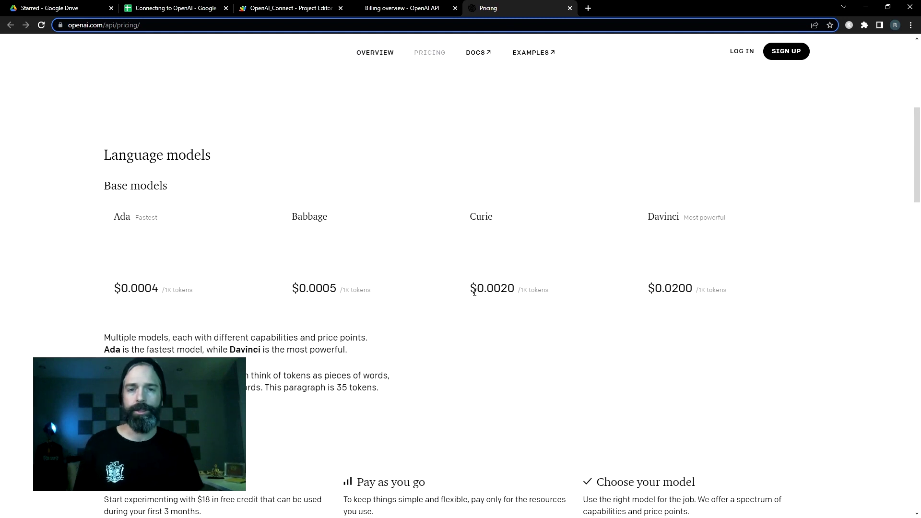
# Read how tokens and base models are priced on OpenAI's pricing page, and the temperature parameter's description in the script comments
pyautogui.scroll(-3, 463, 287)
pyautogui.moveTo(104, 232); pyautogui.dragTo(93, 198)
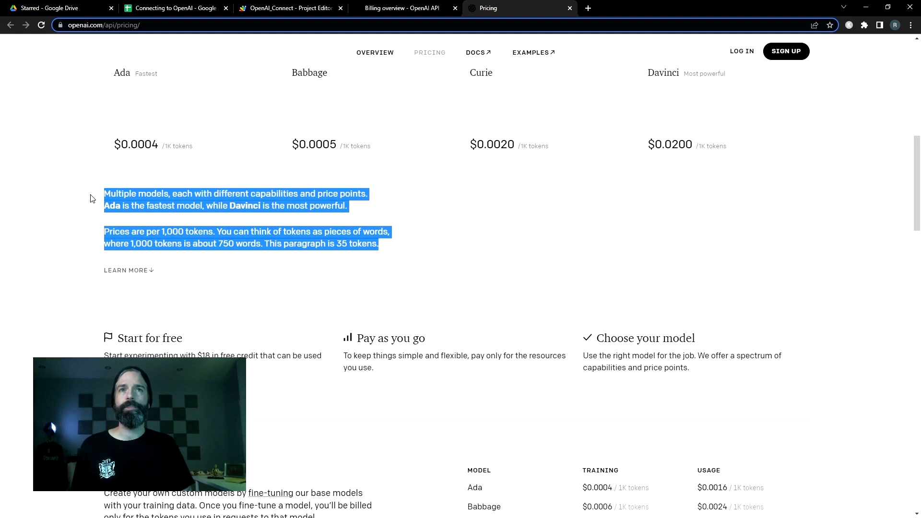
pyautogui.click(530, 263)
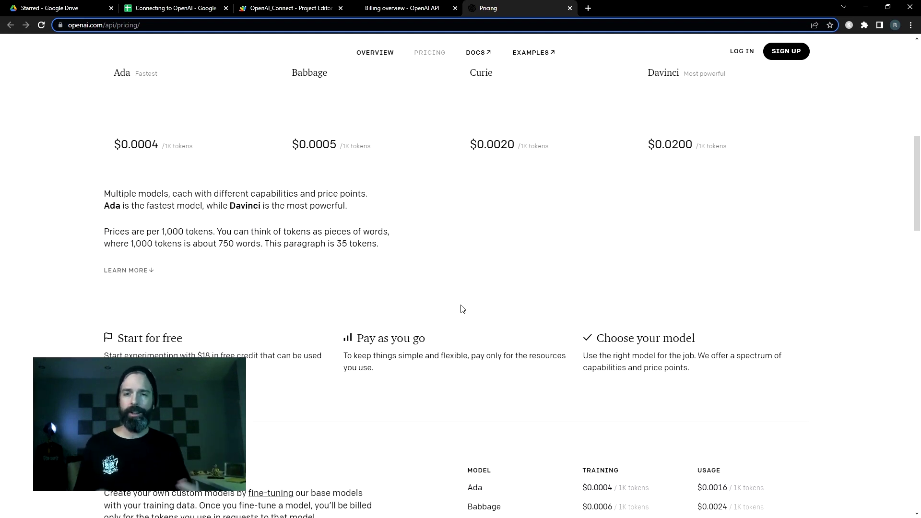
pyautogui.click(288, 8)
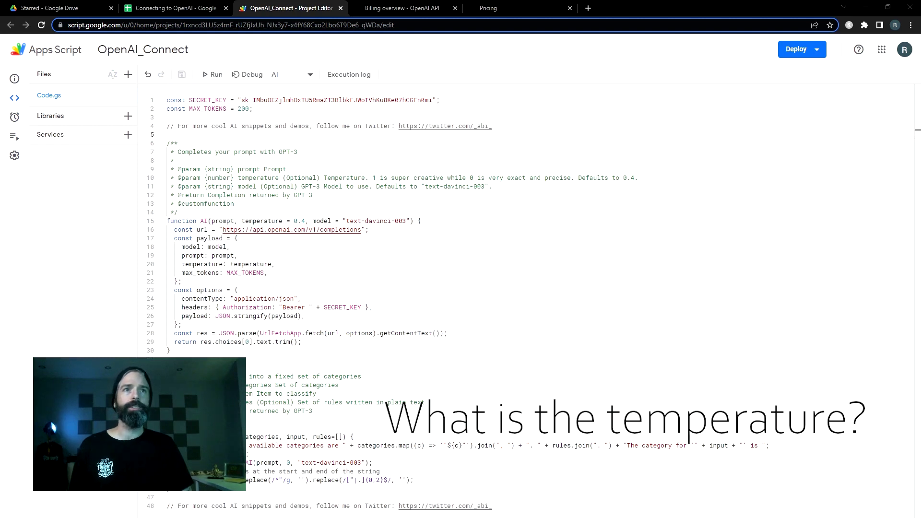
pyautogui.moveTo(171, 178); pyautogui.dragTo(671, 179)
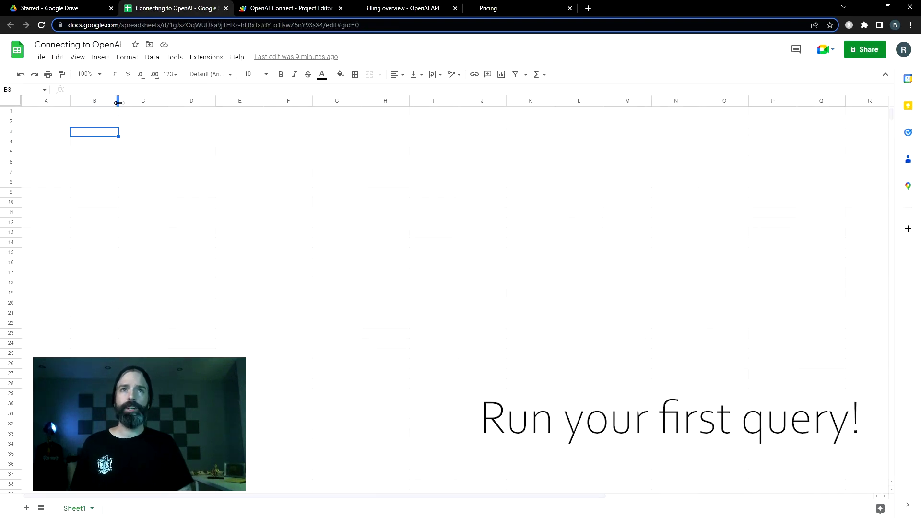
# Widen column B, make row 3 taller, and enter =AI("Write a tweet about how cool AI is",1) in cell B3
pyautogui.moveTo(120, 100); pyautogui.dragTo(480, 101)
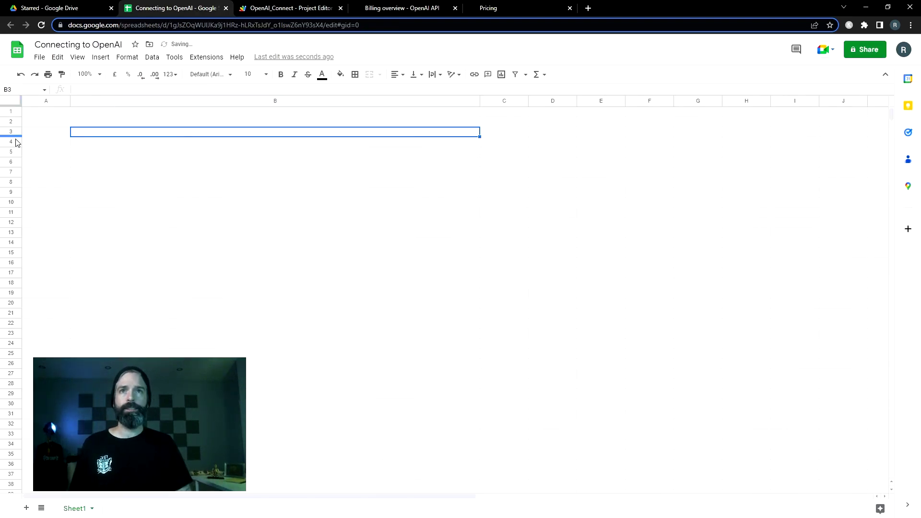
pyautogui.moveTo(17, 136); pyautogui.dragTo(17, 215)
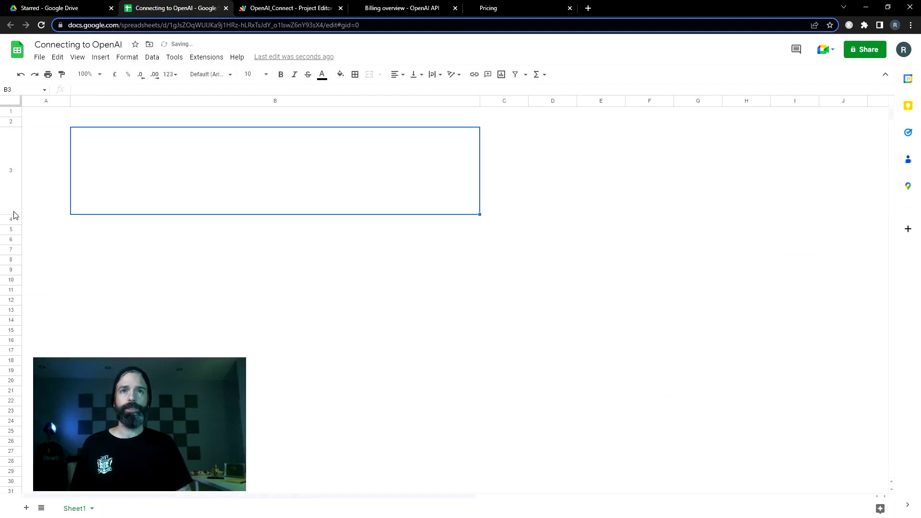
pyautogui.click(148, 90)
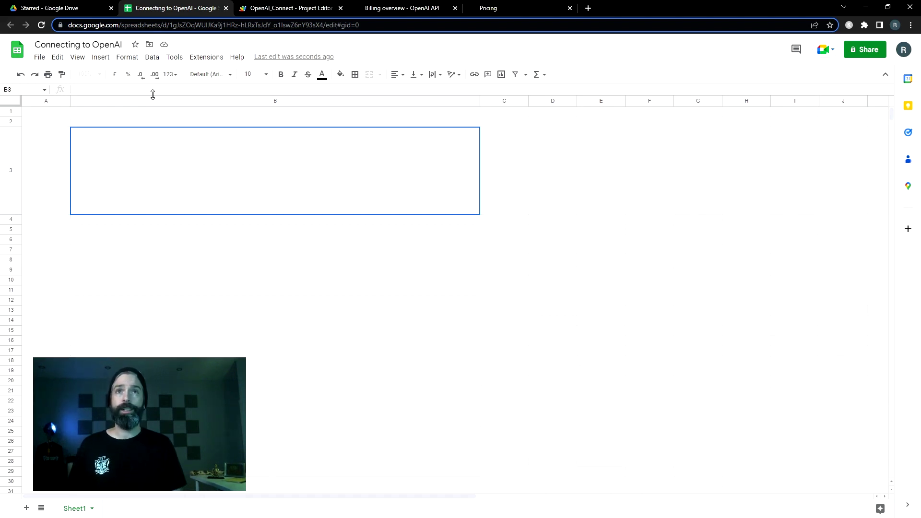
pyautogui.write('=AI')
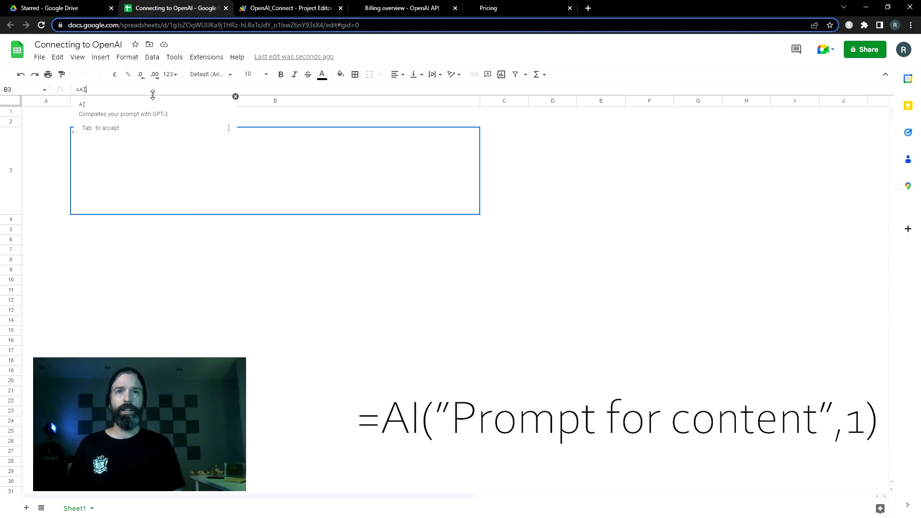
pyautogui.write('("Write a')
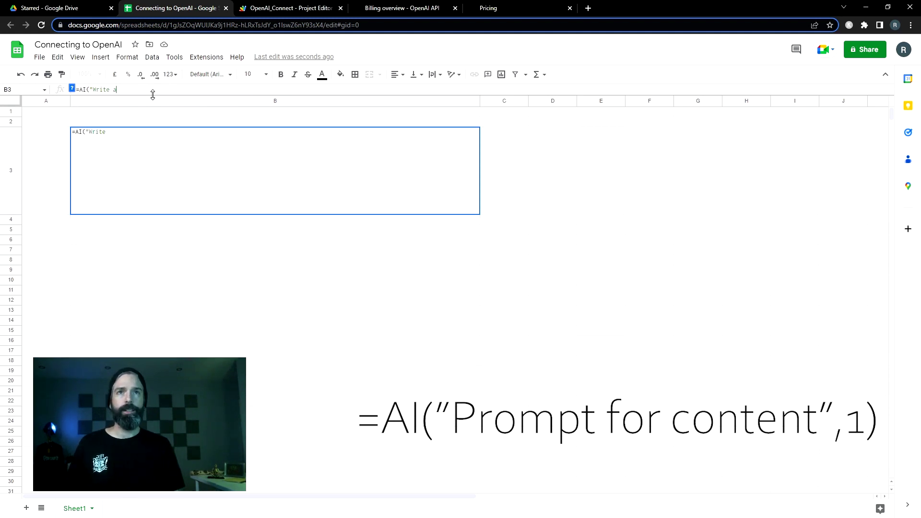
pyautogui.write('tweet ab')
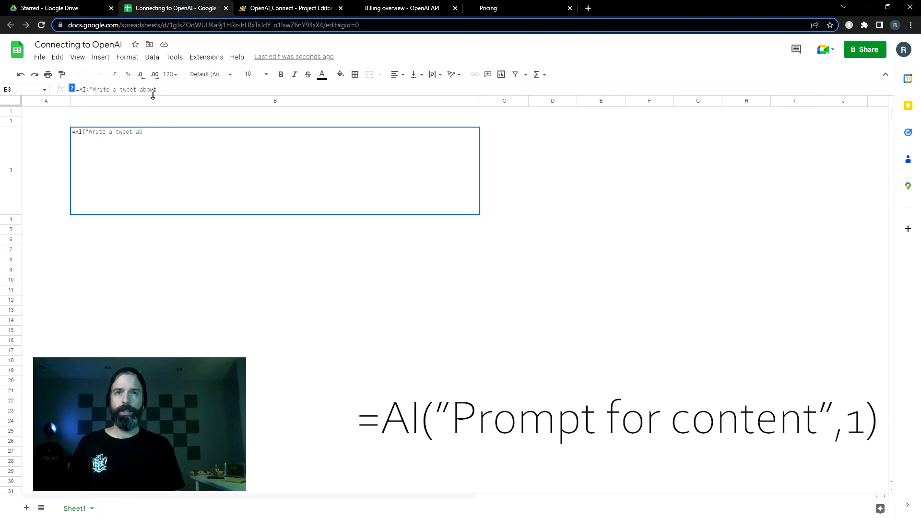
pyautogui.write('out how cool AI is"')
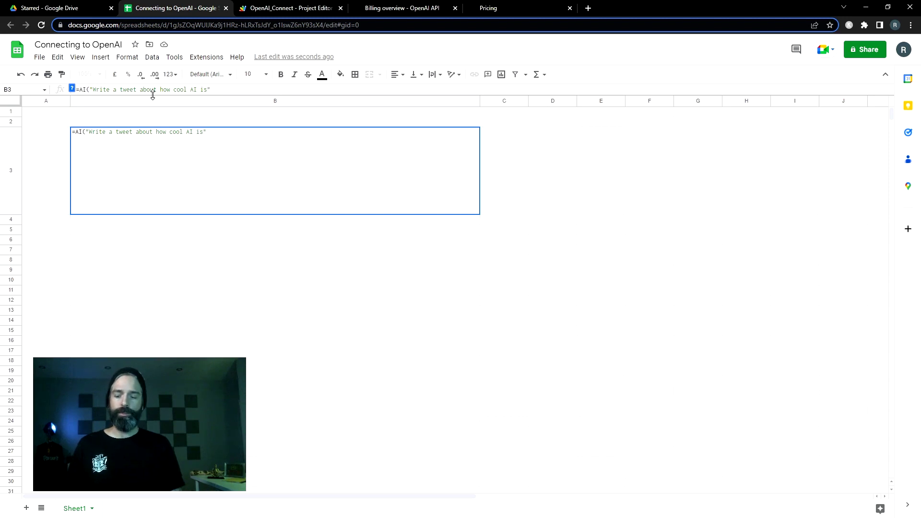
pyautogui.write(',1)')
pyautogui.press('Return')
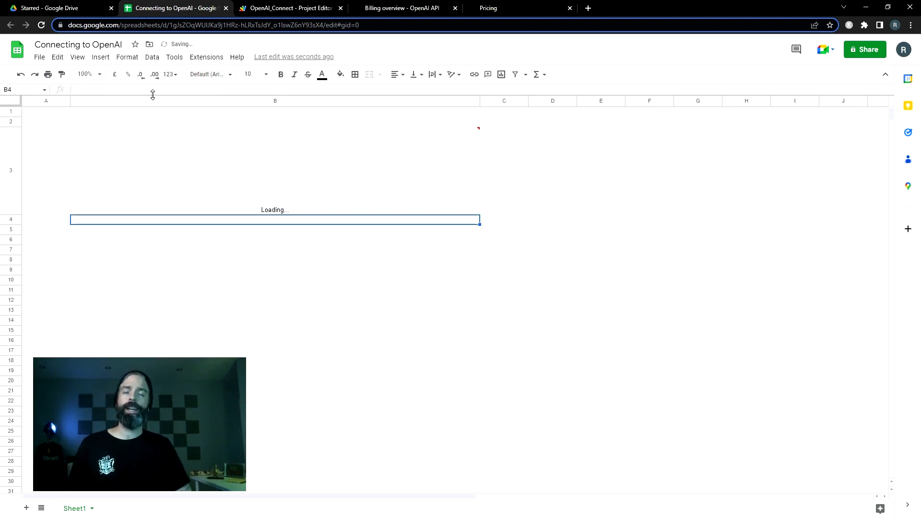
pyautogui.click(289, 258)
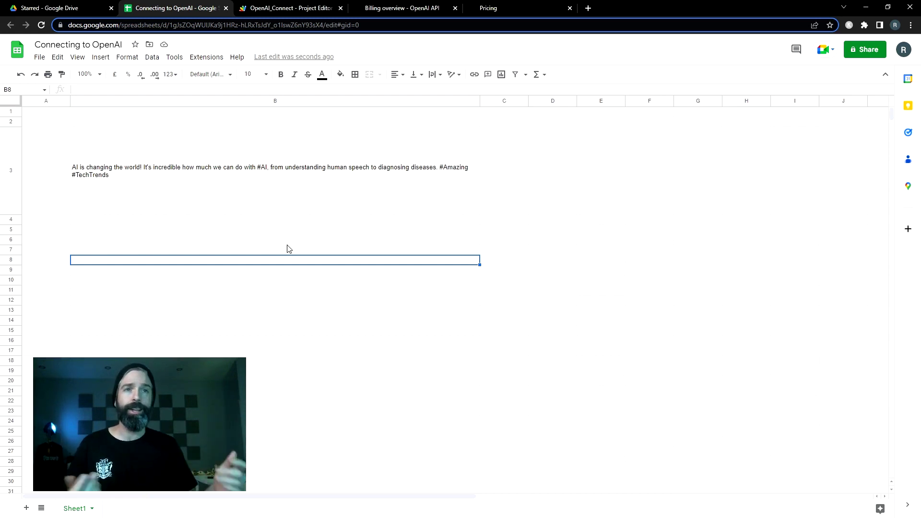
# Extend the prompt in cell B3's AI formula with "from the perspective of a baseball coach" and run it
pyautogui.doubleClick(394, 166)
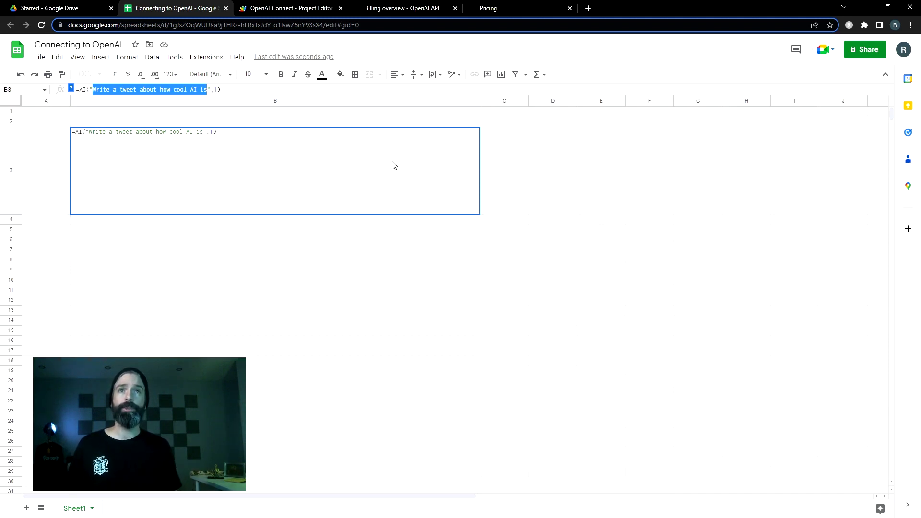
pyautogui.press('Right')
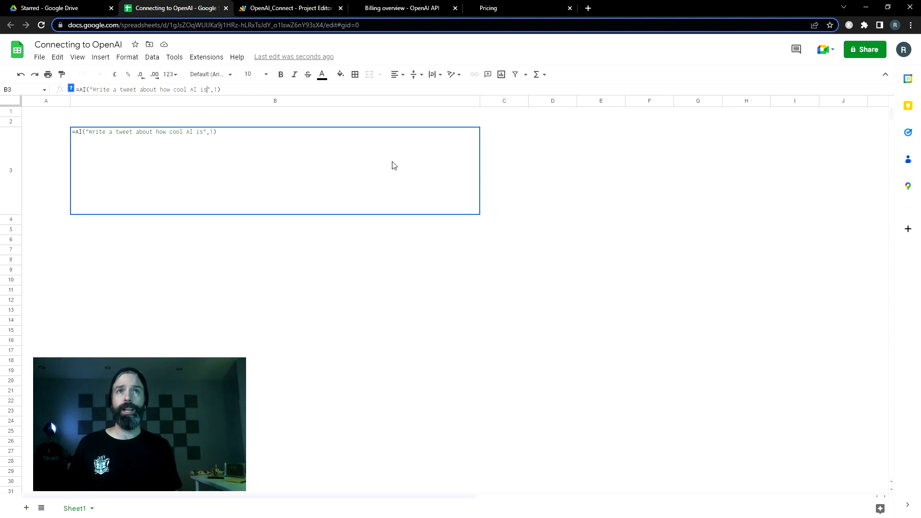
pyautogui.write('from the pers')
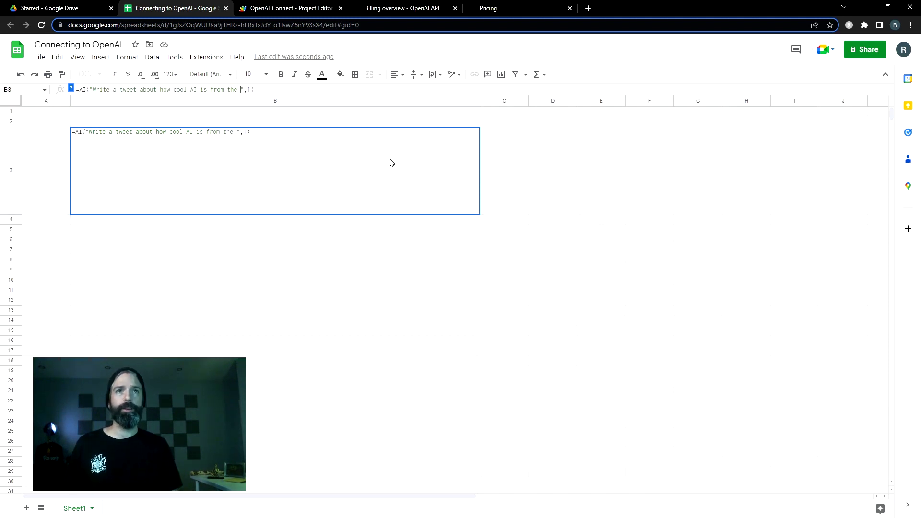
pyautogui.write('pective of a baseball coach')
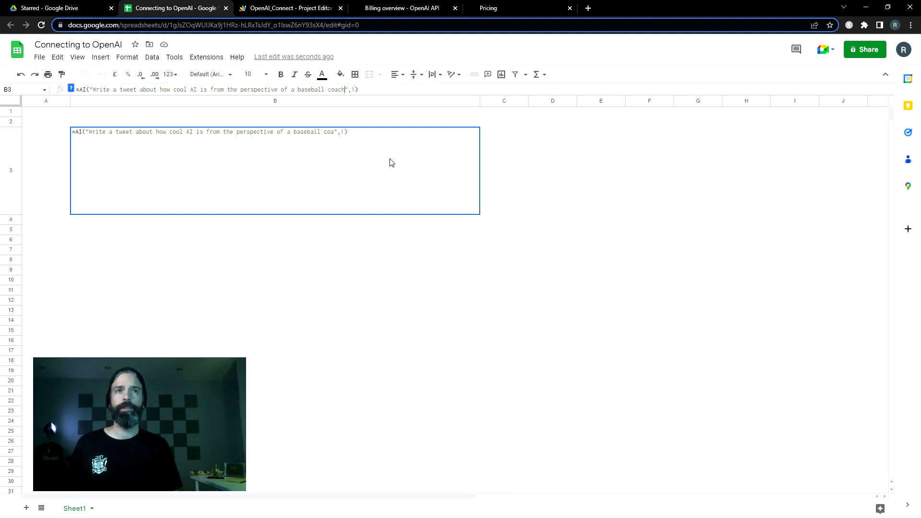
pyautogui.press('Return')
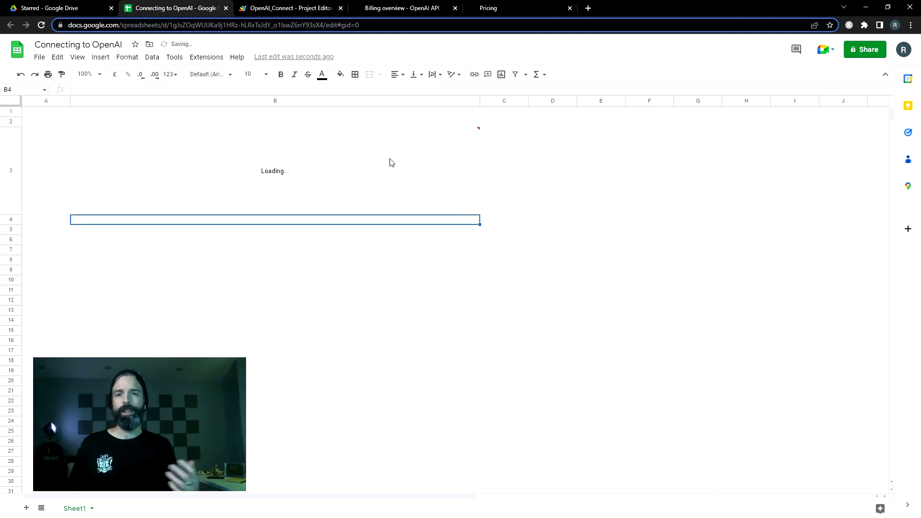